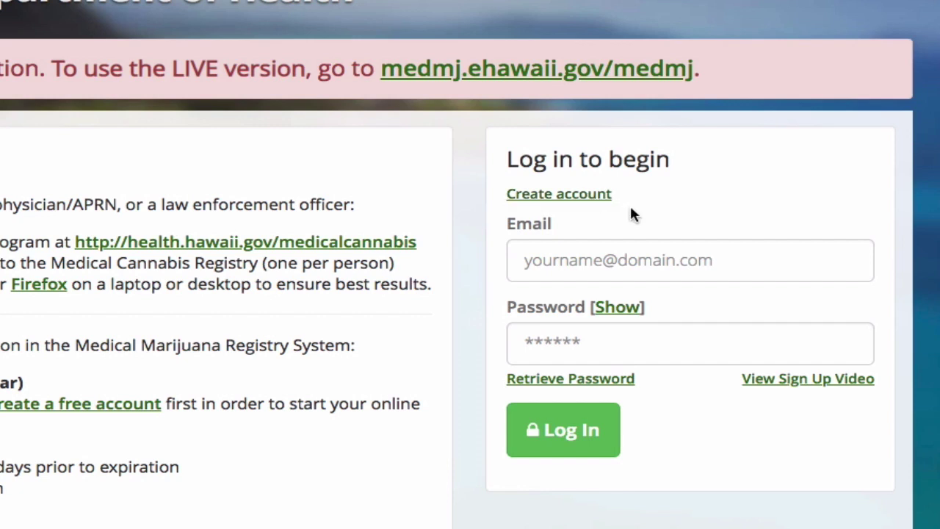
# Sign in to the registry with the test account's e-mail and password
pyautogui.click(561, 265)
pyautogui.click(576, 342)
pyautogui.write('password')
pyautogui.click(566, 445)
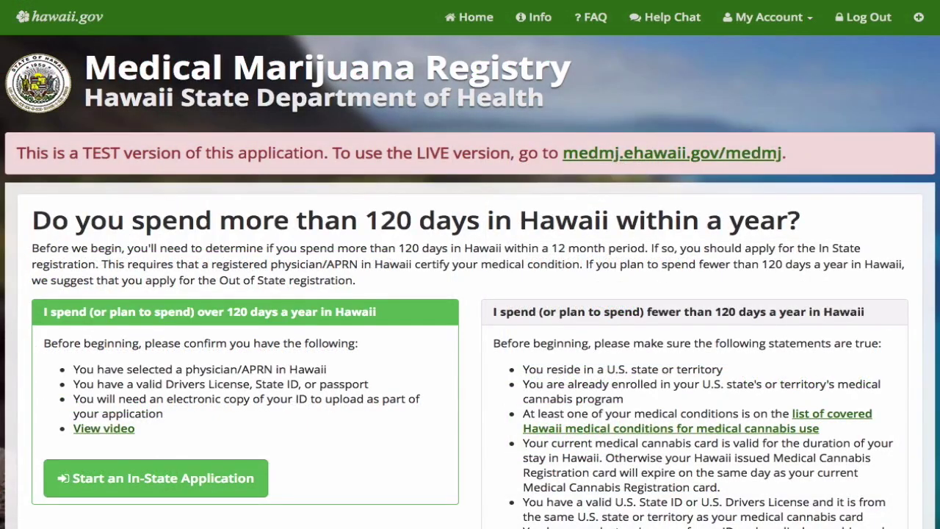
# Start an Out of State Application and review its welcome page and four steps
pyautogui.scroll(-3, 470, 281)
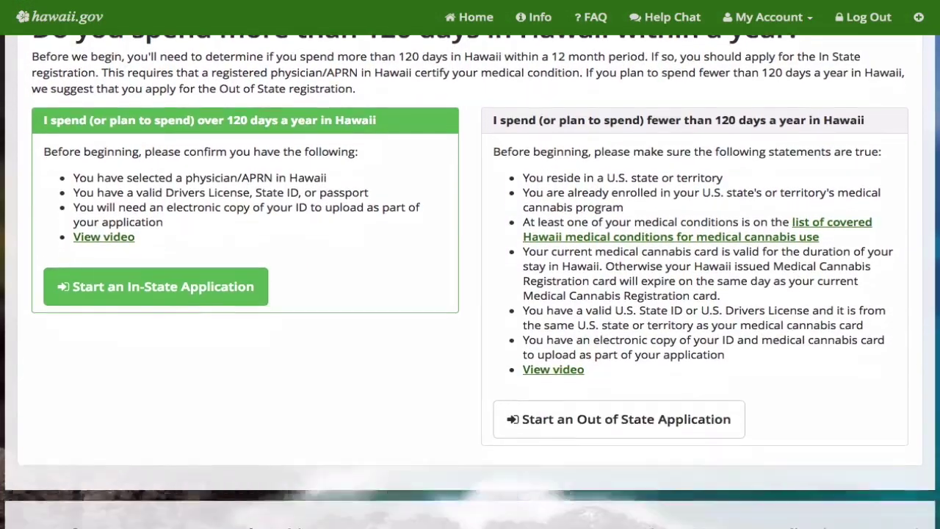
pyautogui.scroll(-1, 469, 281)
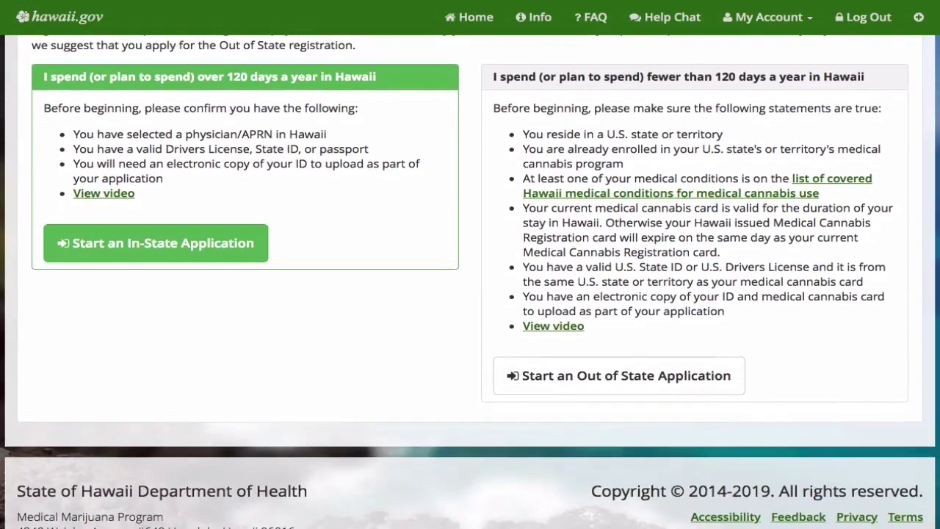
pyautogui.click(629, 377)
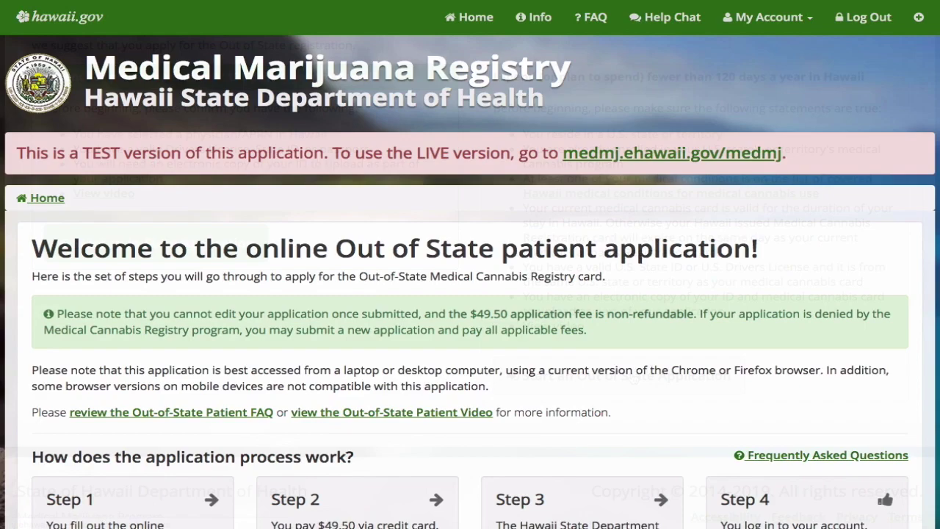
pyautogui.scroll(-3, 631, 377)
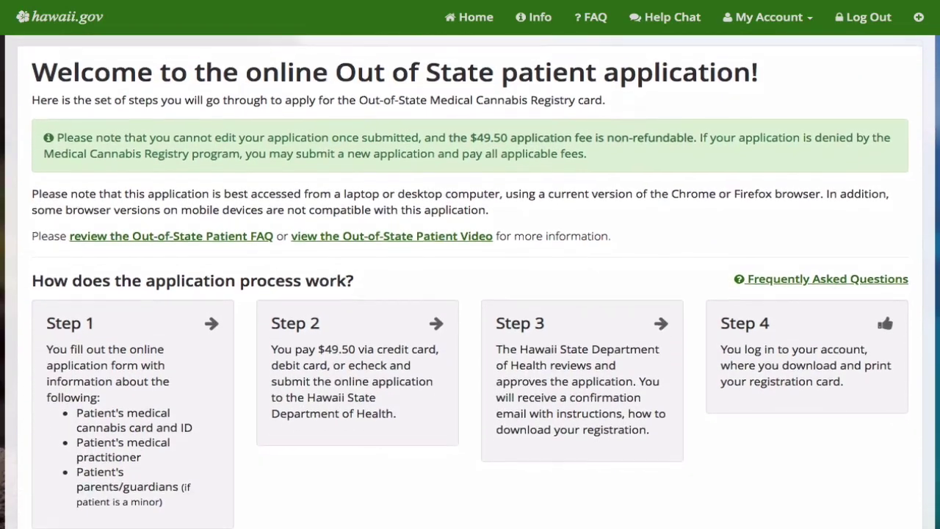
pyautogui.scroll(-3, 470, 281)
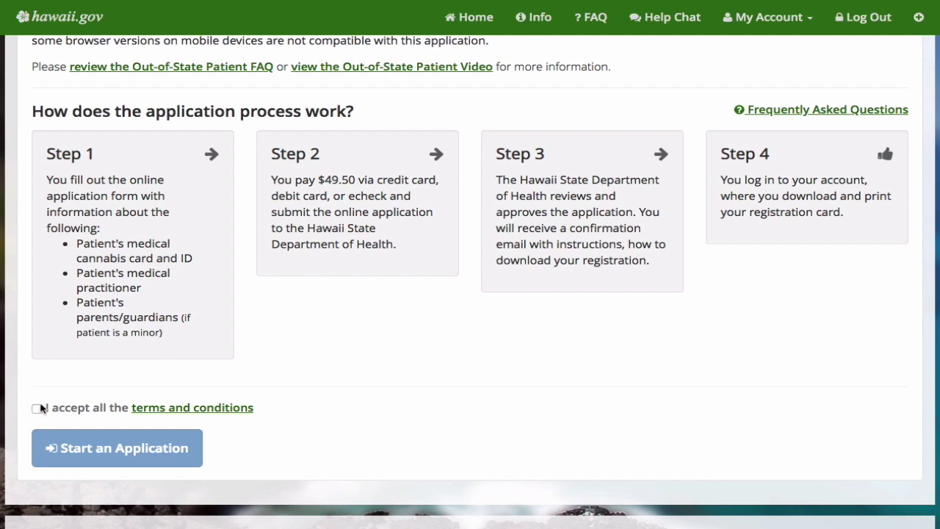
# Accept the terms, enter the Colorado cannabis card ID, and add Cancer as the medical condition
pyautogui.click(38, 410)
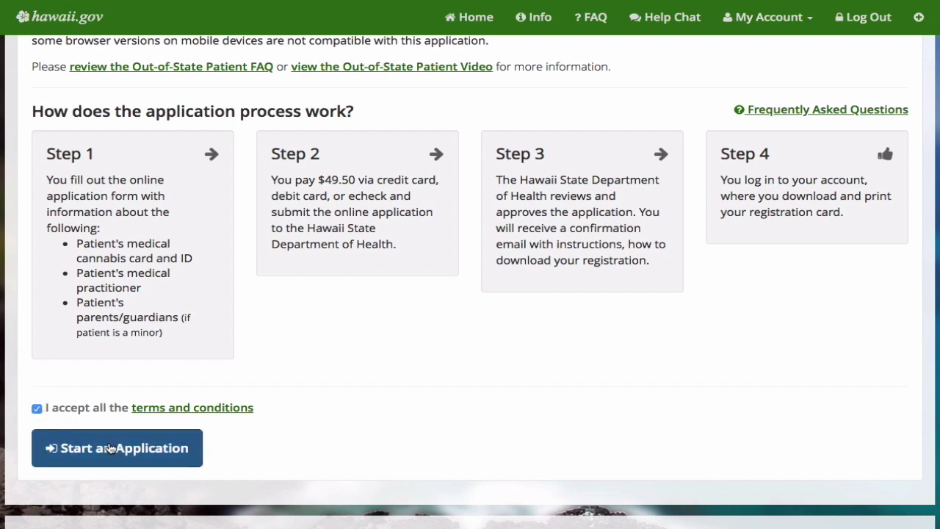
pyautogui.click(110, 447)
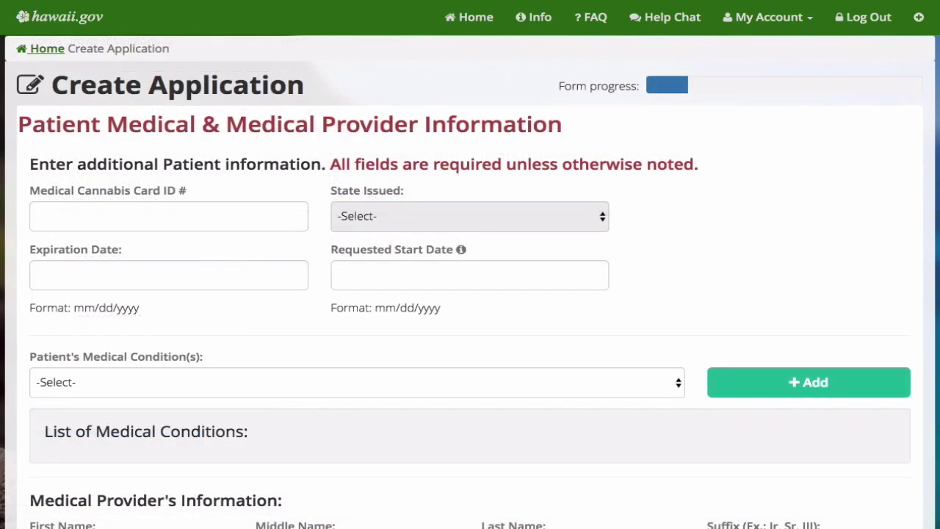
pyautogui.click(37, 220)
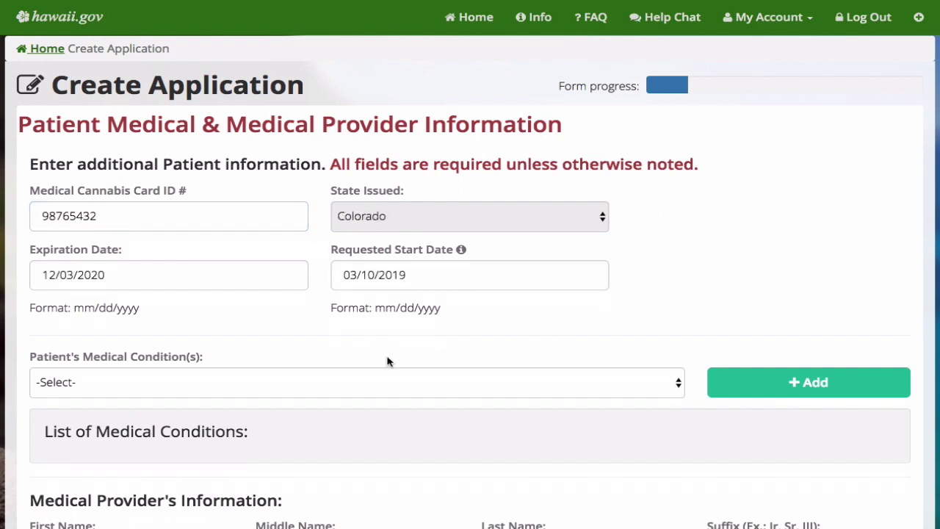
pyautogui.click(250, 383)
pyautogui.click(220, 426)
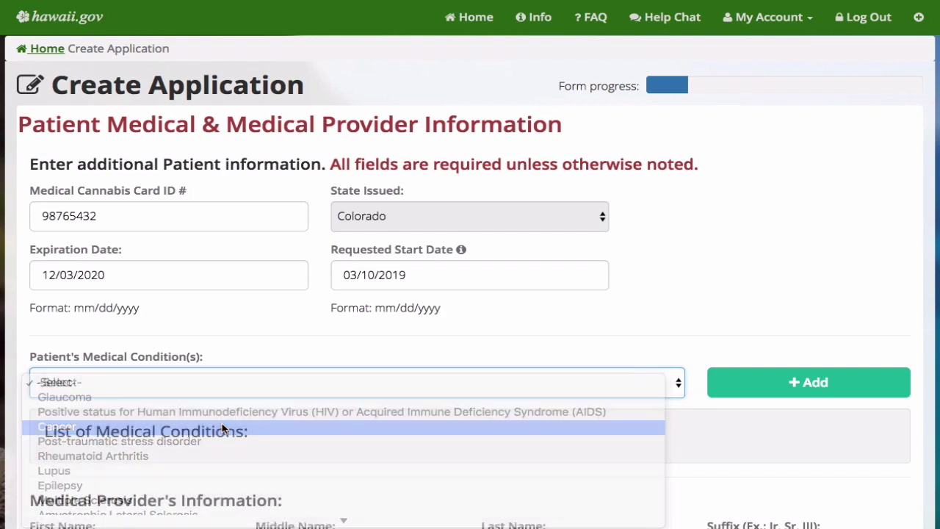
pyautogui.click(781, 382)
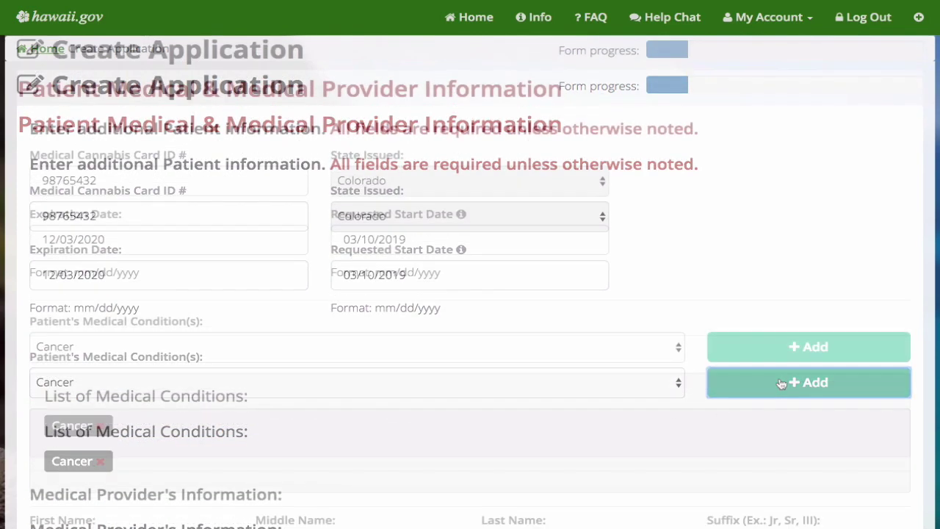
# Fill in the provider details, continue to Patient Information, and enter the birth date
pyautogui.scroll(-5, 470, 294)
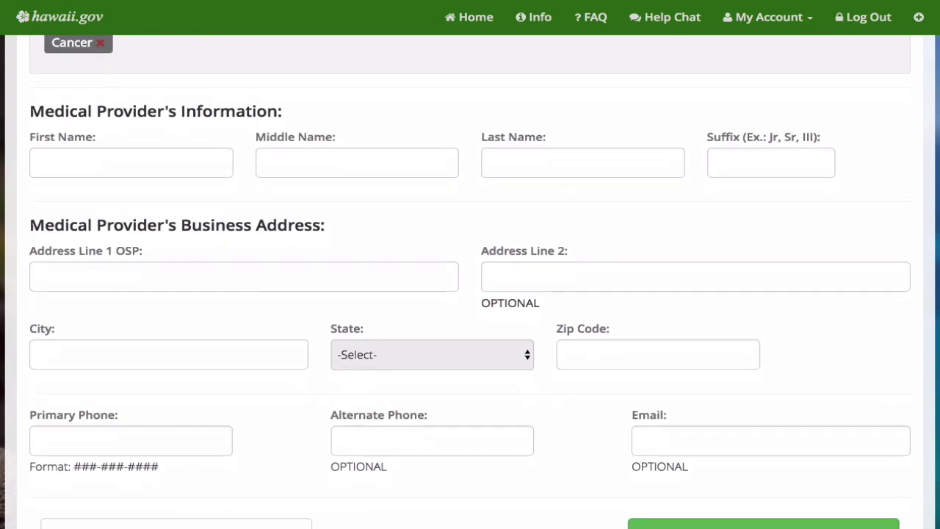
pyautogui.scroll(-2, 470, 294)
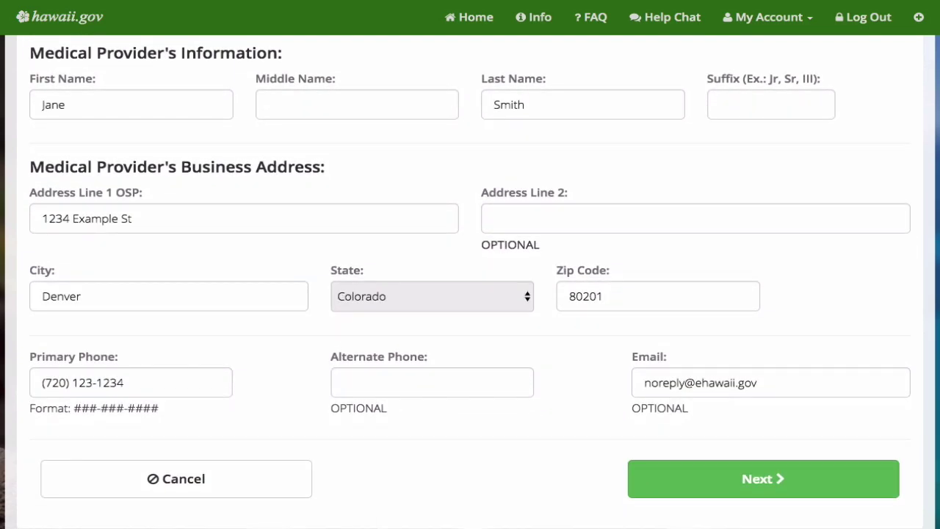
pyautogui.click(792, 469)
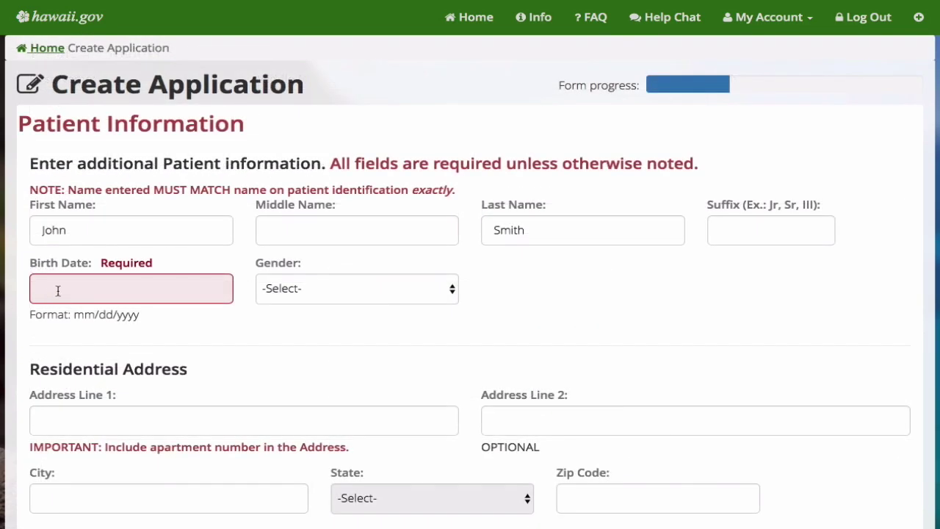
pyautogui.click(58, 291)
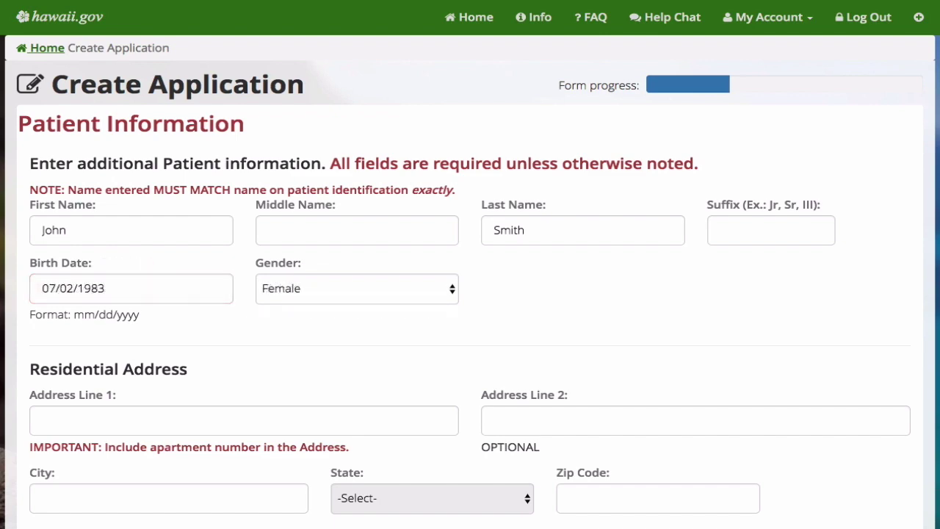
# Enter the Denver residential address as the mailing address too, plus the patient's ID number
pyautogui.scroll(-1, 470, 293)
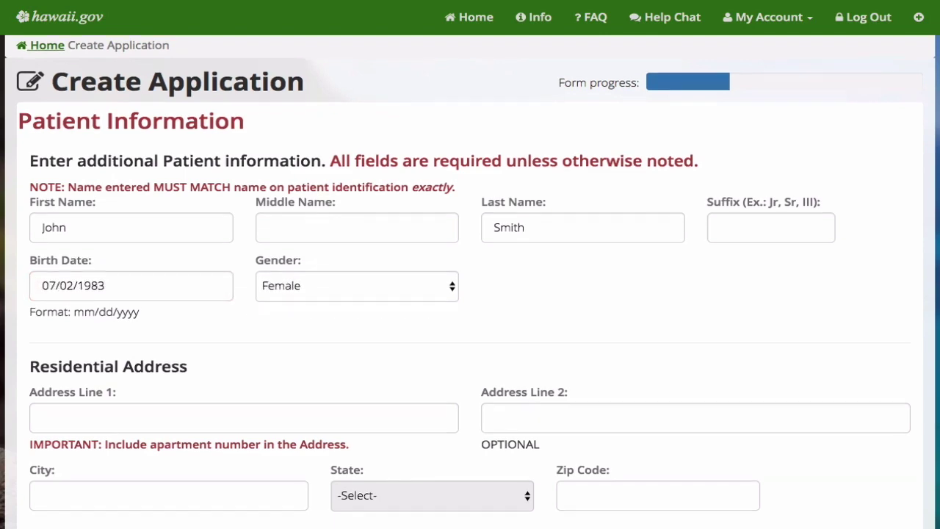
pyautogui.scroll(-5, 470, 294)
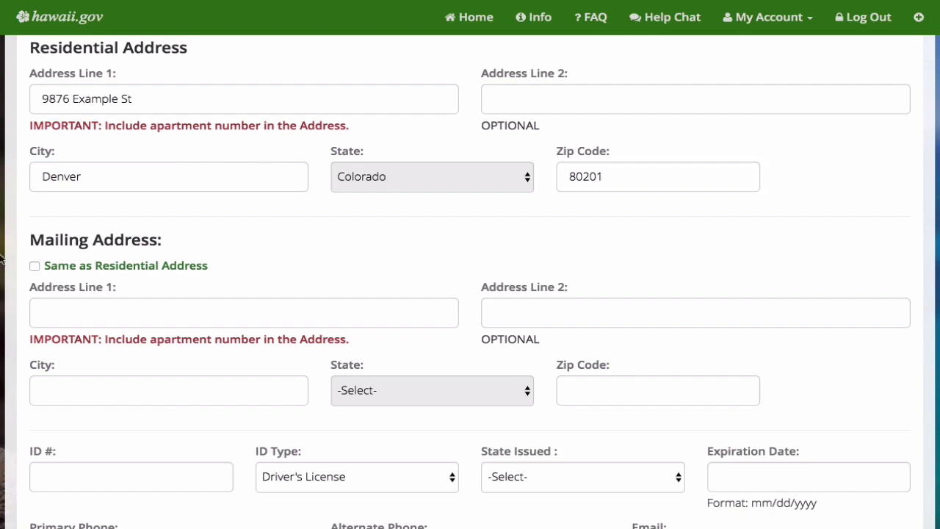
pyautogui.click(33, 264)
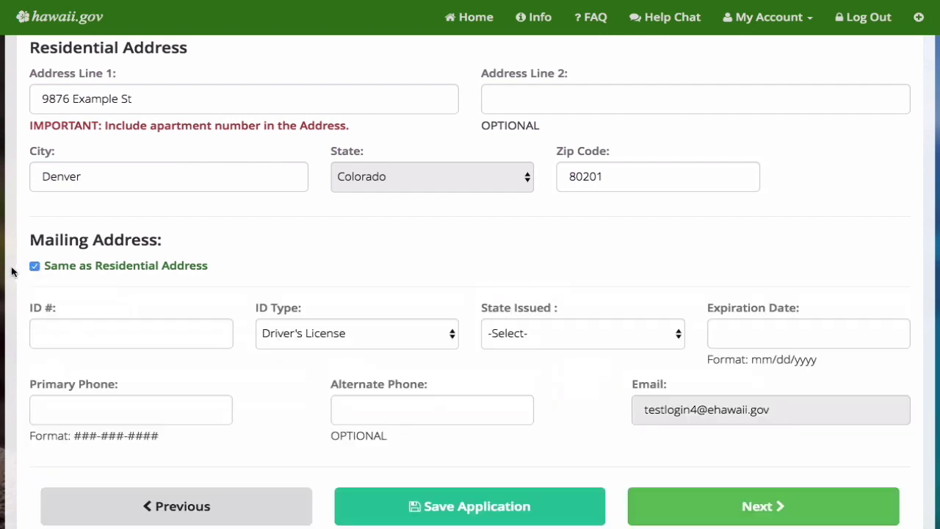
pyautogui.click(44, 329)
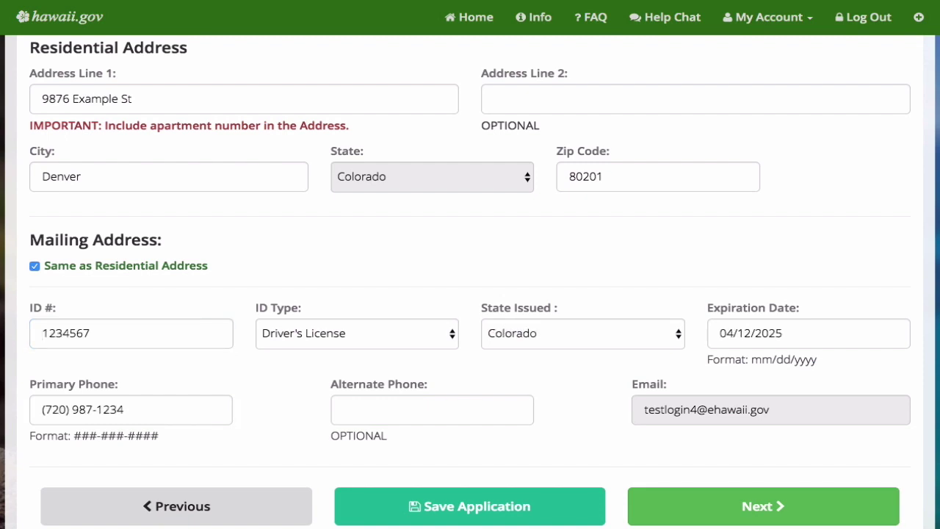
# Save the application and continue to the Required Documents page
pyautogui.click(527, 504)
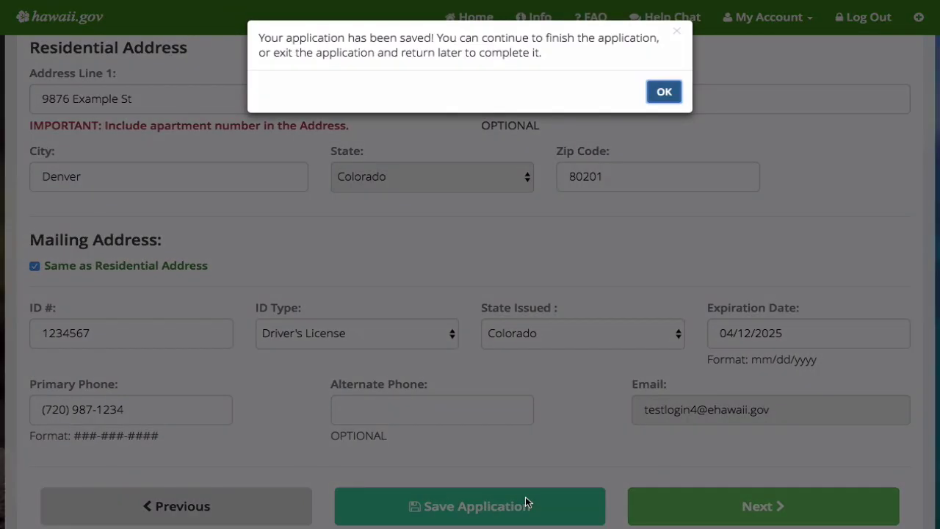
pyautogui.click(668, 98)
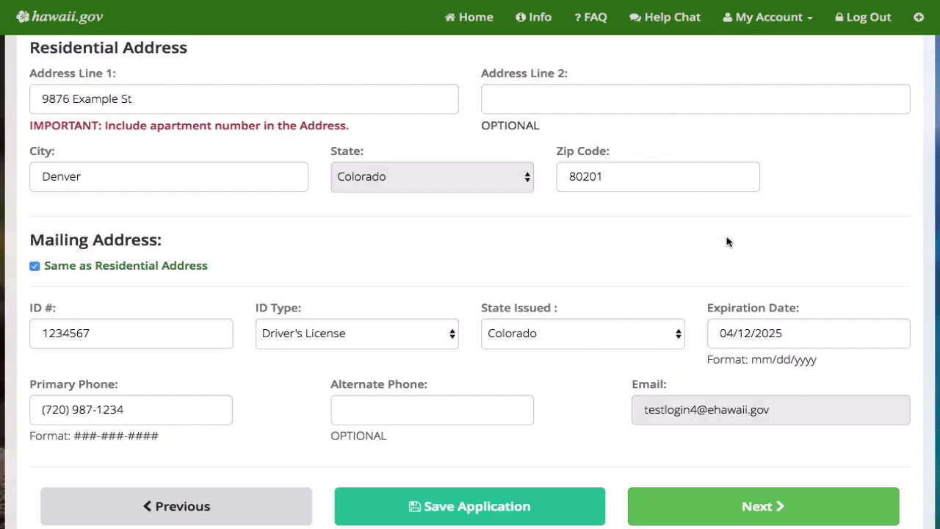
pyautogui.click(807, 513)
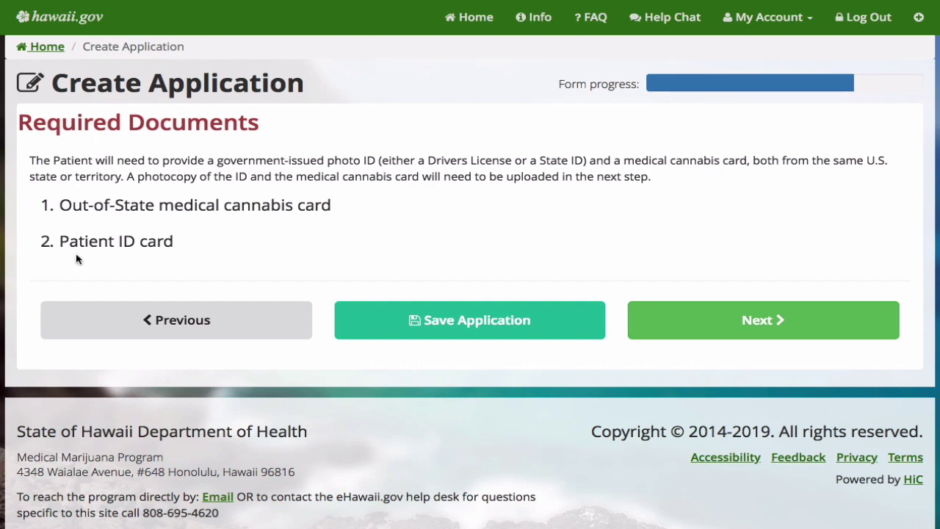
# Go past Required Documents and choose 'Yes, I want to upload documents now' to reveal upload slots
pyautogui.click(761, 323)
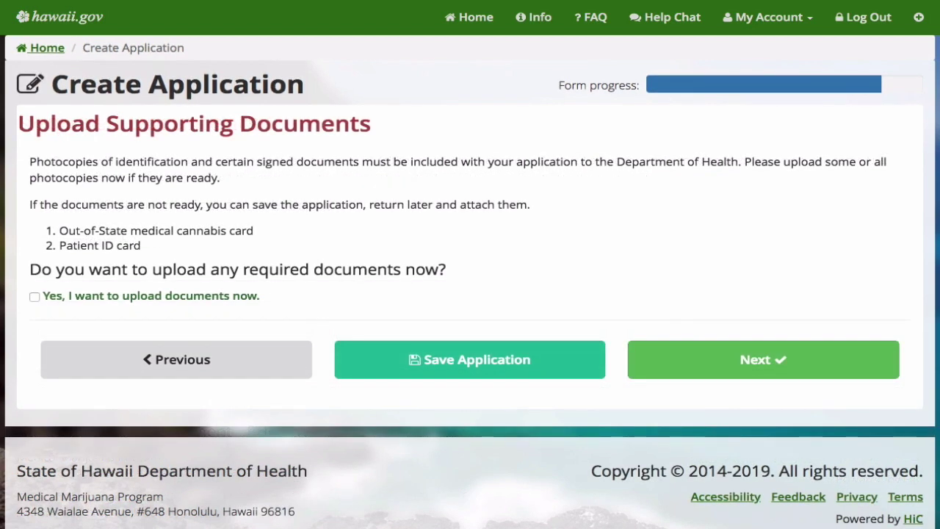
pyautogui.click(33, 297)
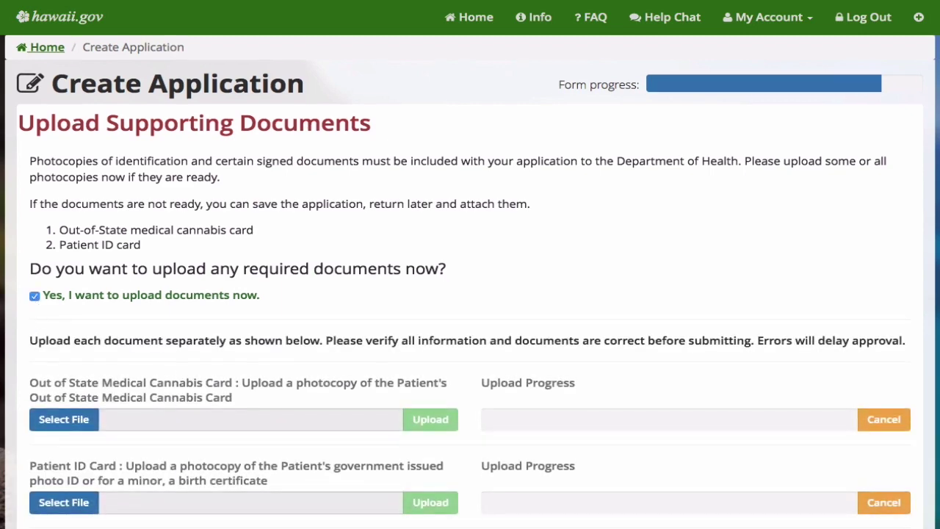
pyautogui.scroll(-3, 34, 301)
pyautogui.scroll(-2, 470, 282)
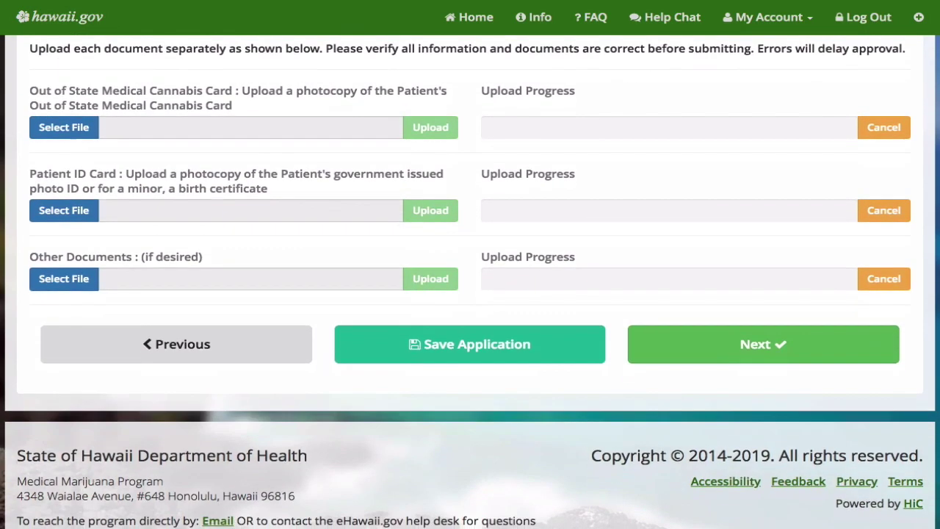
# Upload cannabis_card.png as the out-of-state cannabis card
pyautogui.click(65, 95)
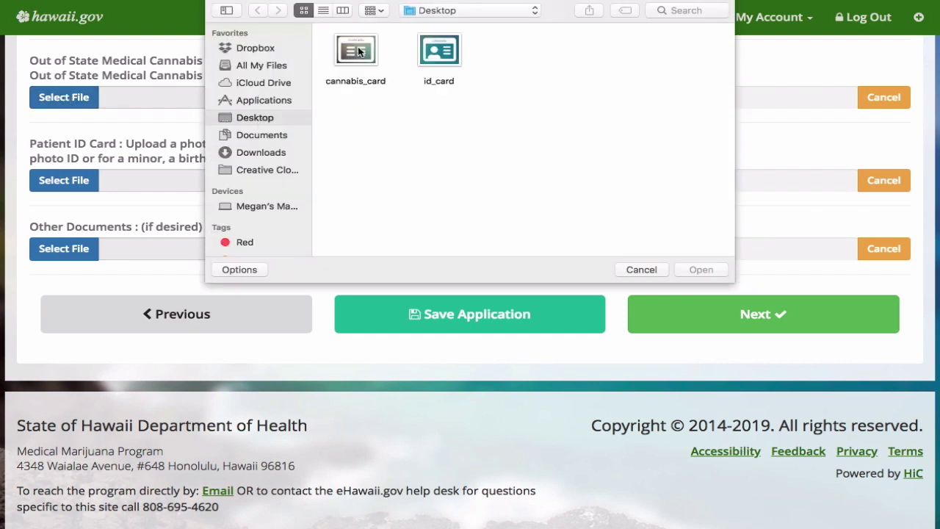
pyautogui.click(360, 52)
pyautogui.click(700, 270)
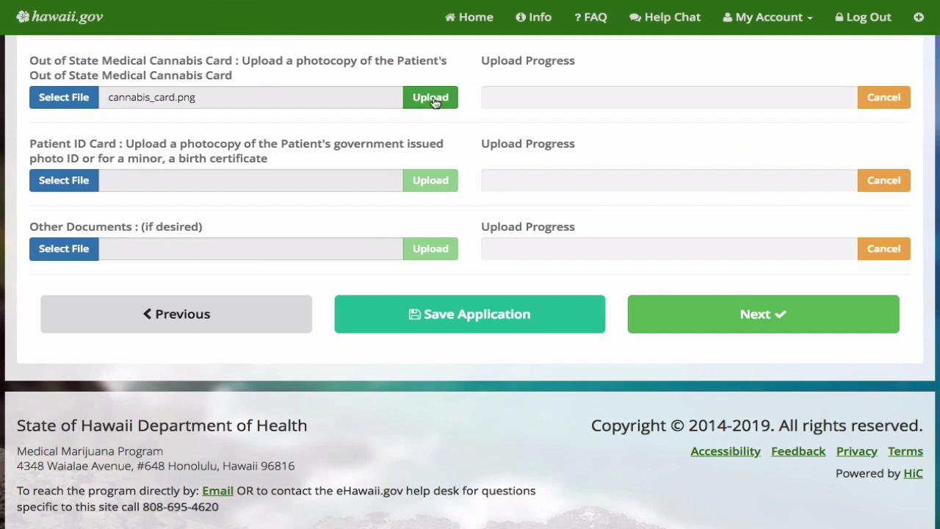
pyautogui.click(431, 98)
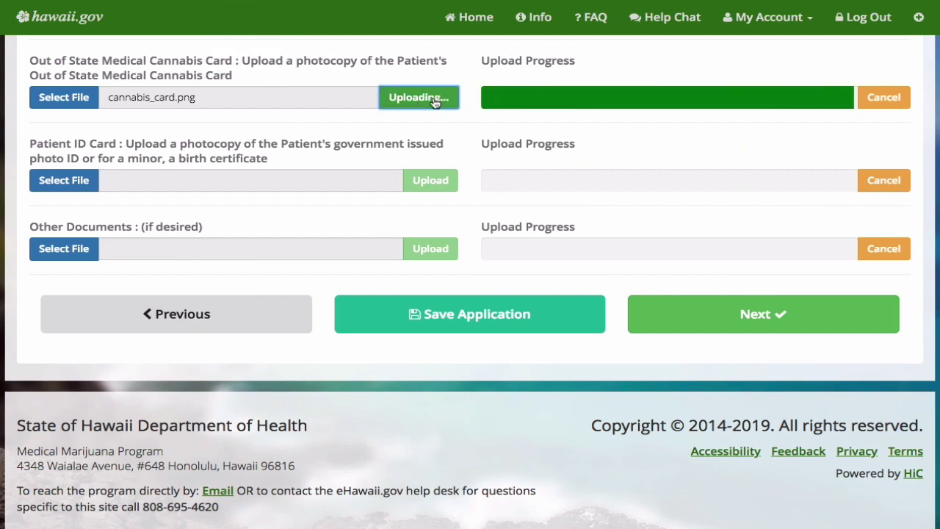
# Upload id_card.png as the Patient ID and continue to the review page
pyautogui.click(72, 182)
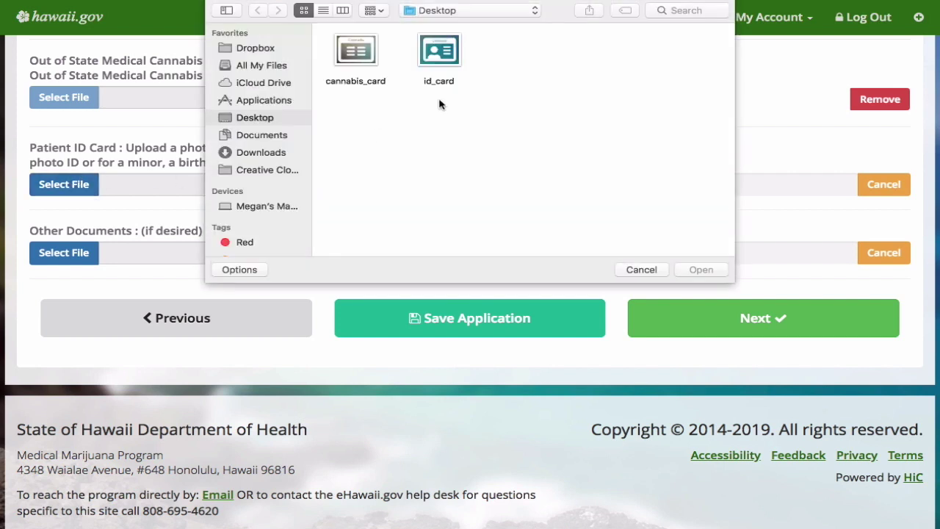
pyautogui.click(439, 49)
pyautogui.click(705, 269)
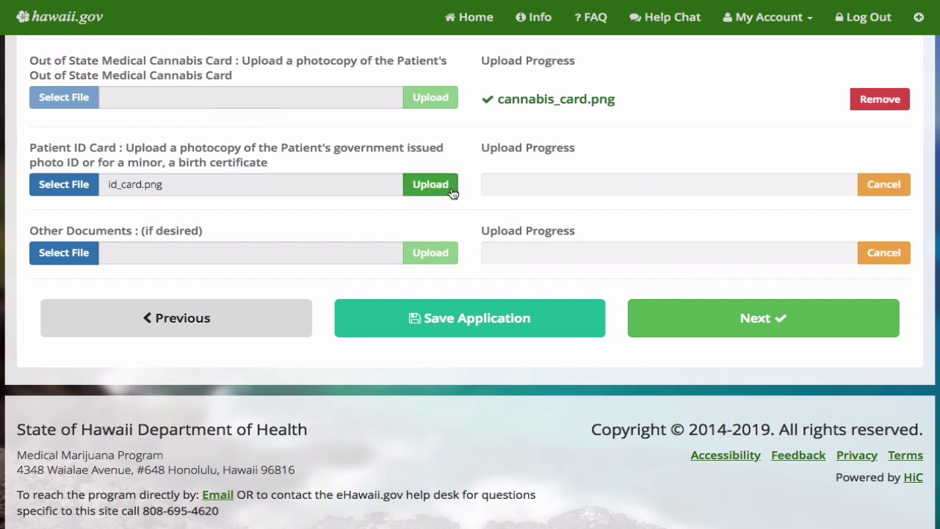
pyautogui.click(438, 187)
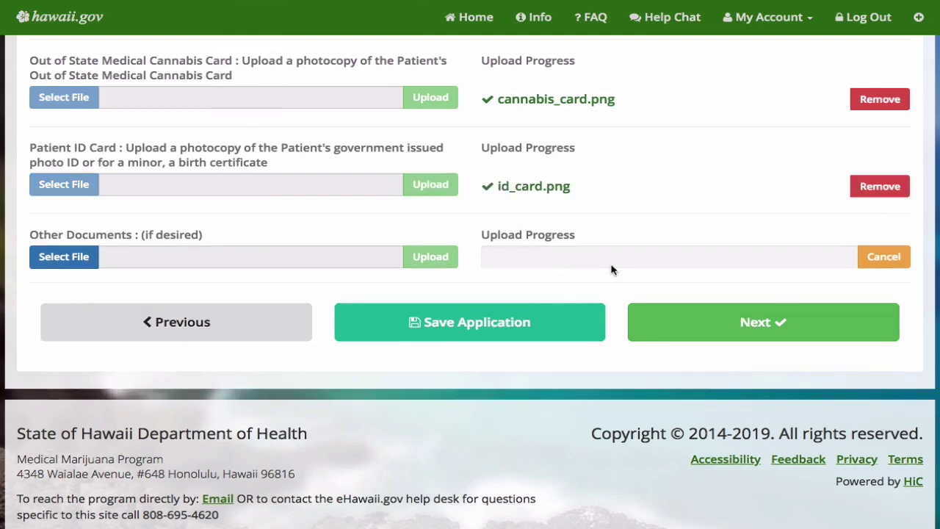
pyautogui.click(856, 324)
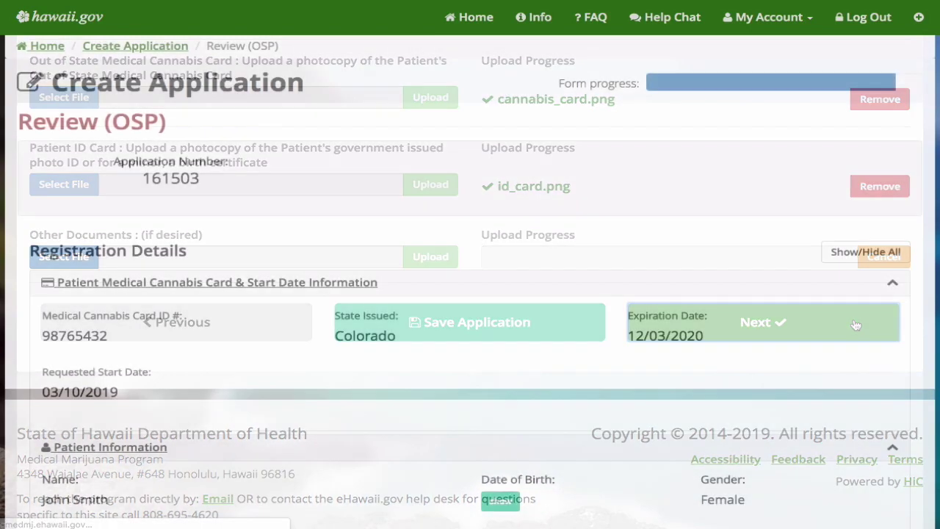
# Set the payment method to Credit Card for the $49.50 fee
pyautogui.scroll(-2, 470, 282)
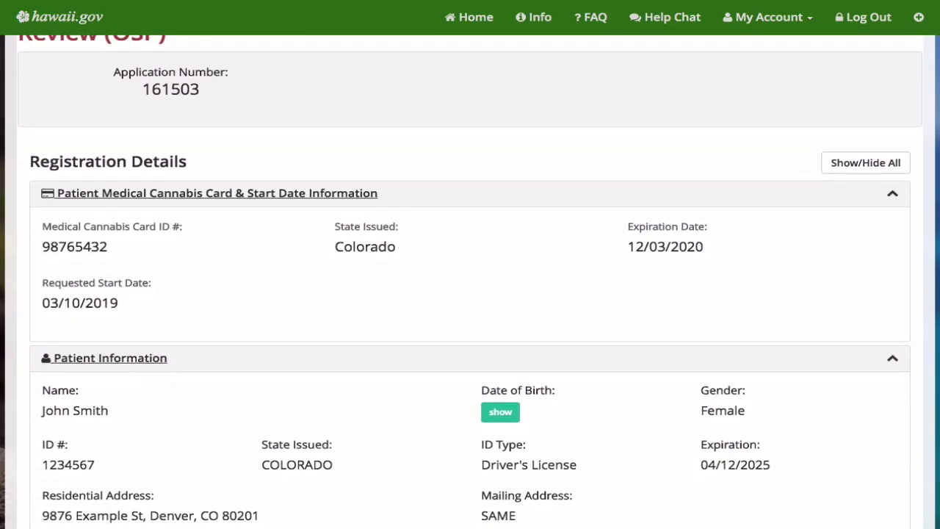
pyautogui.scroll(-3, 470, 282)
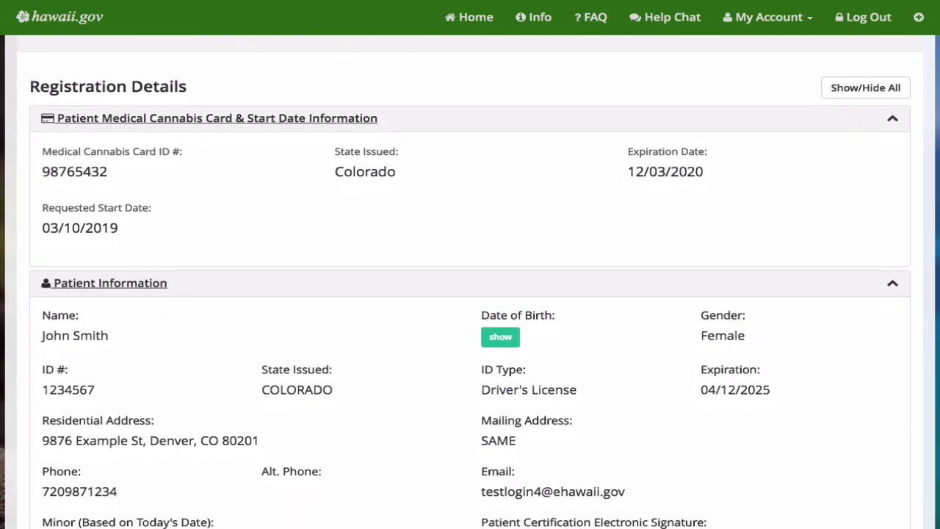
pyautogui.scroll(-3, 470, 282)
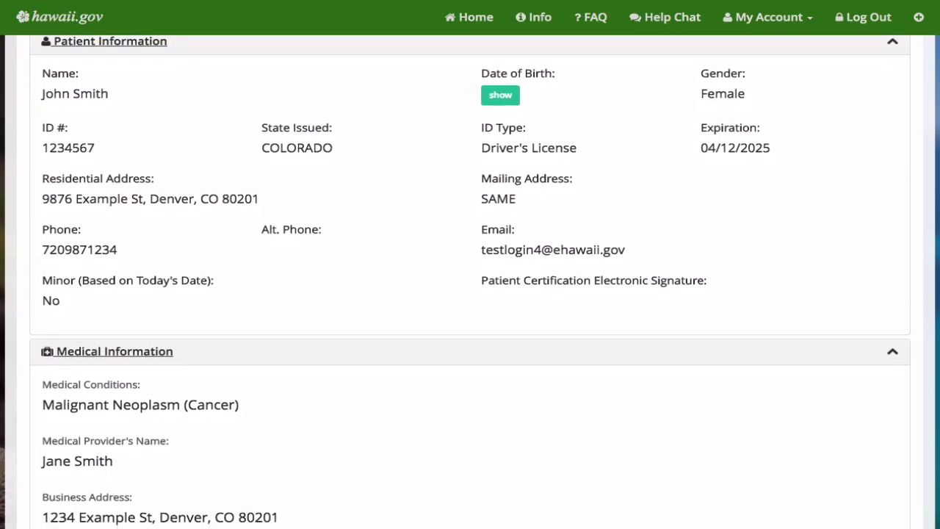
pyautogui.scroll(-3, 470, 282)
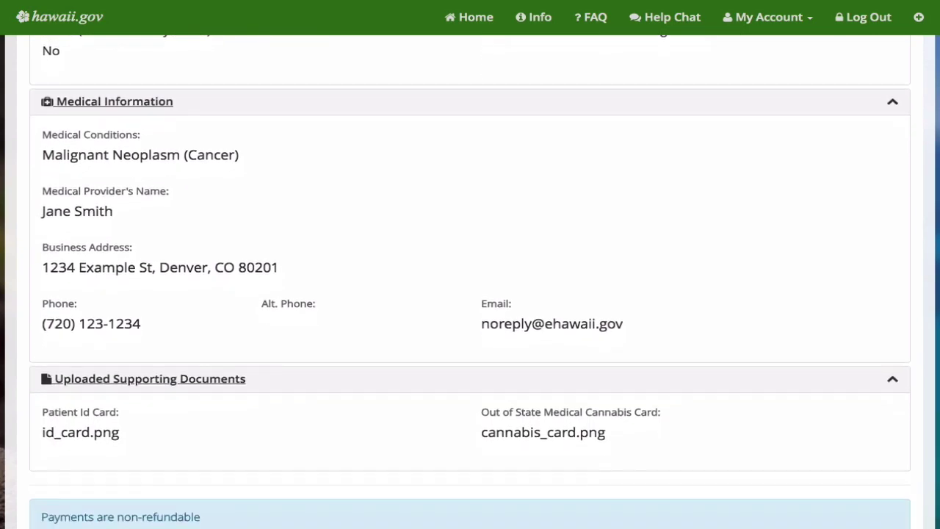
pyautogui.scroll(-4, 469, 282)
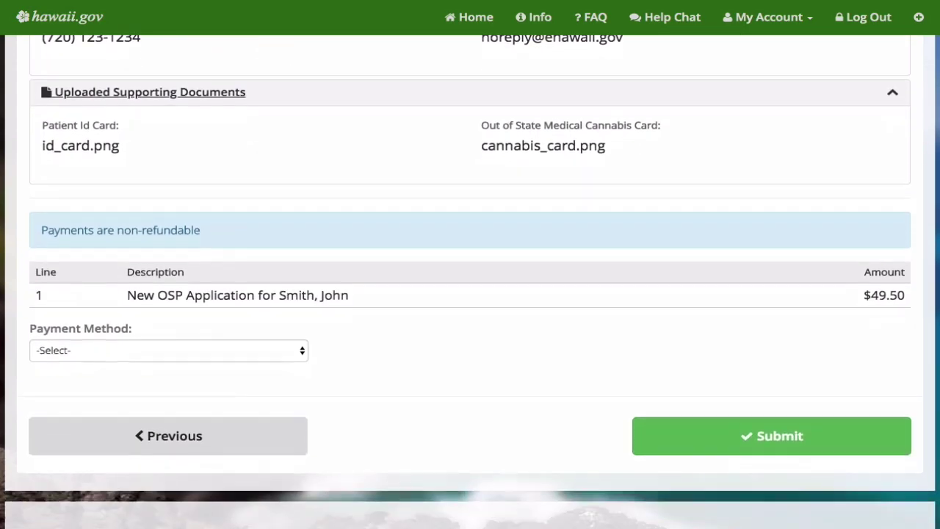
pyautogui.scroll(-1, 470, 281)
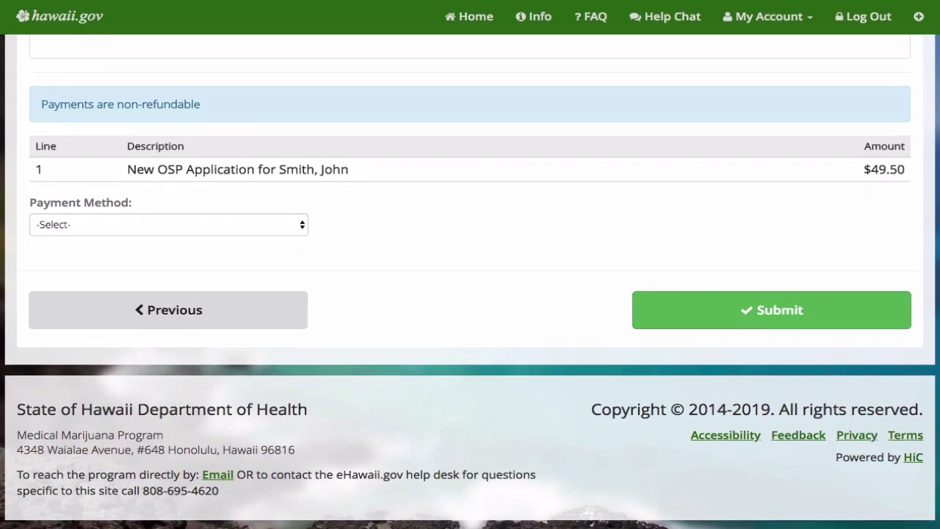
pyautogui.click(143, 221)
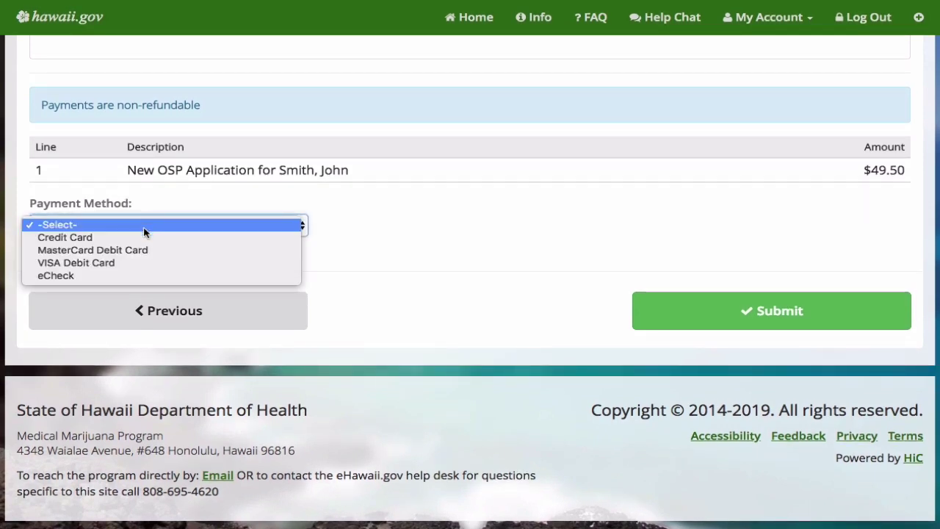
pyautogui.click(144, 237)
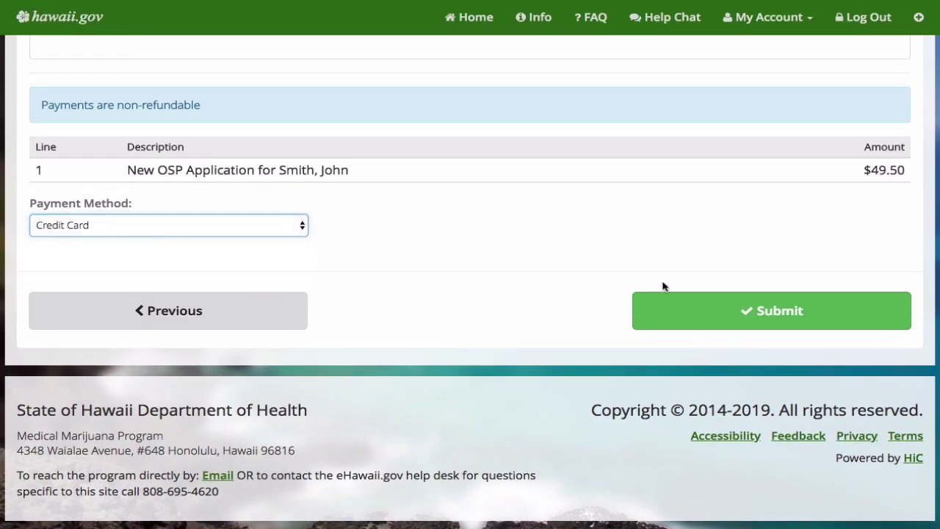
# Submit the application and agree to the attestation to reach the payment form
pyautogui.click(705, 314)
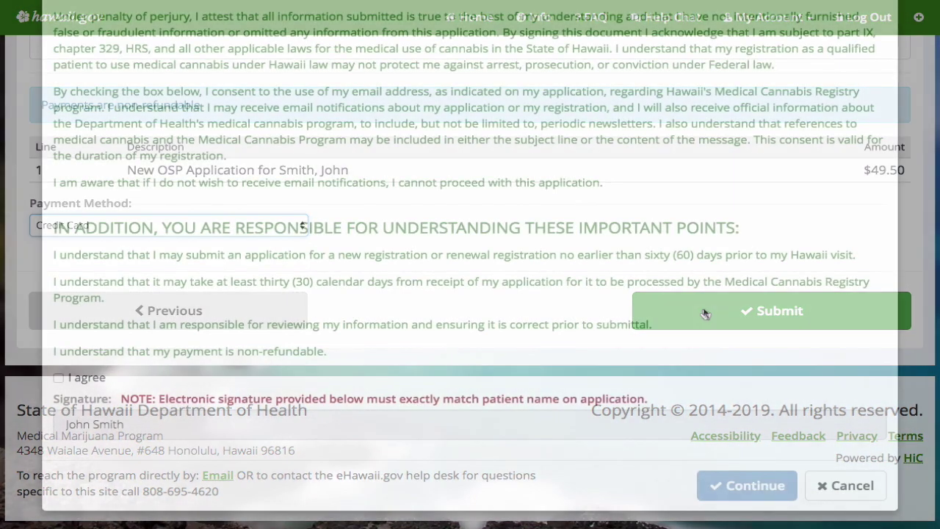
pyautogui.click(59, 379)
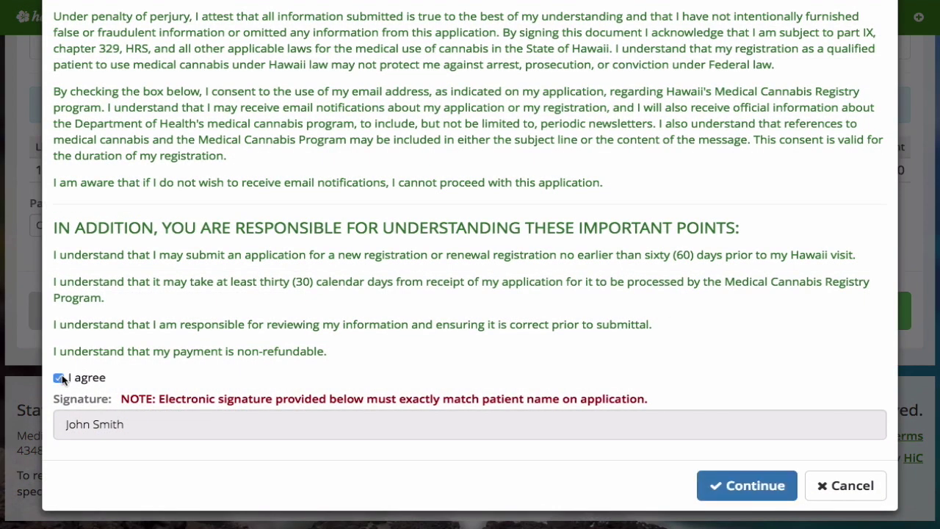
pyautogui.click(749, 487)
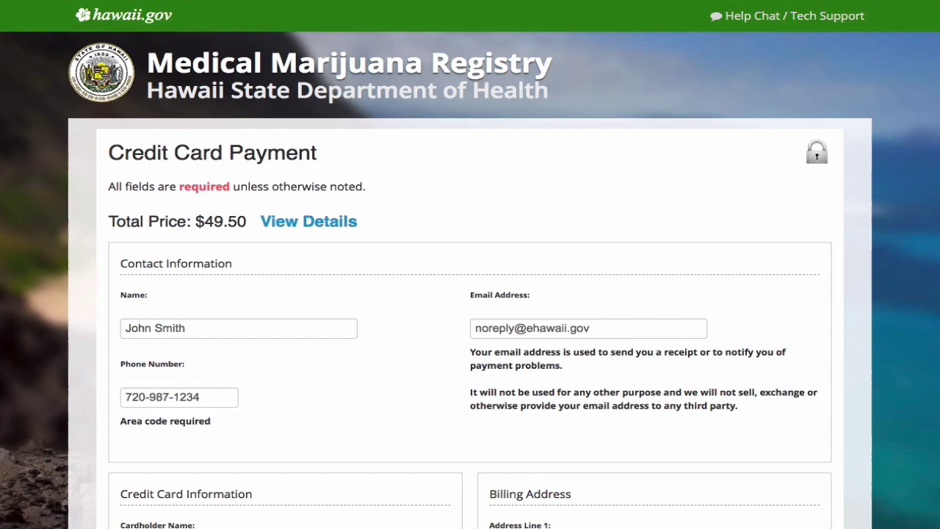
# Complete the Visa contact, card and billing details and pay the $49.50 fee
pyautogui.scroll(-2, 470, 294)
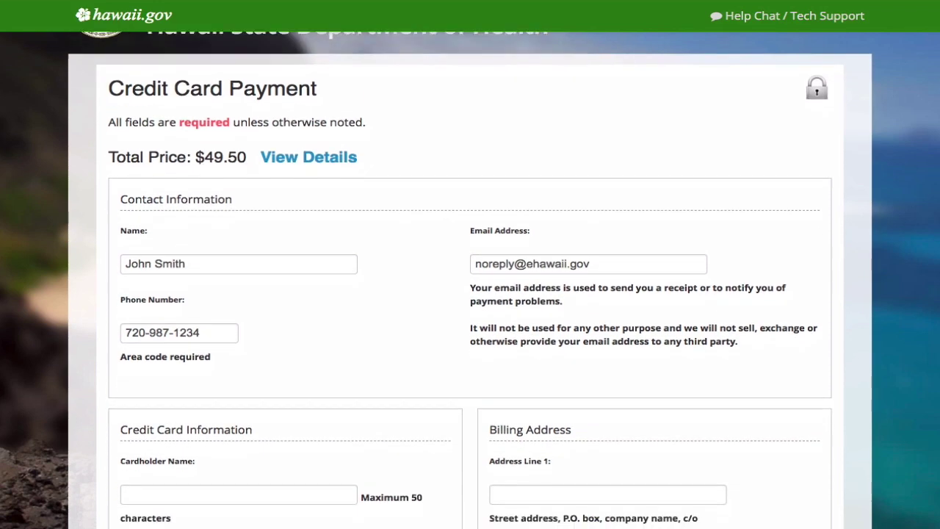
pyautogui.scroll(-5, 469, 294)
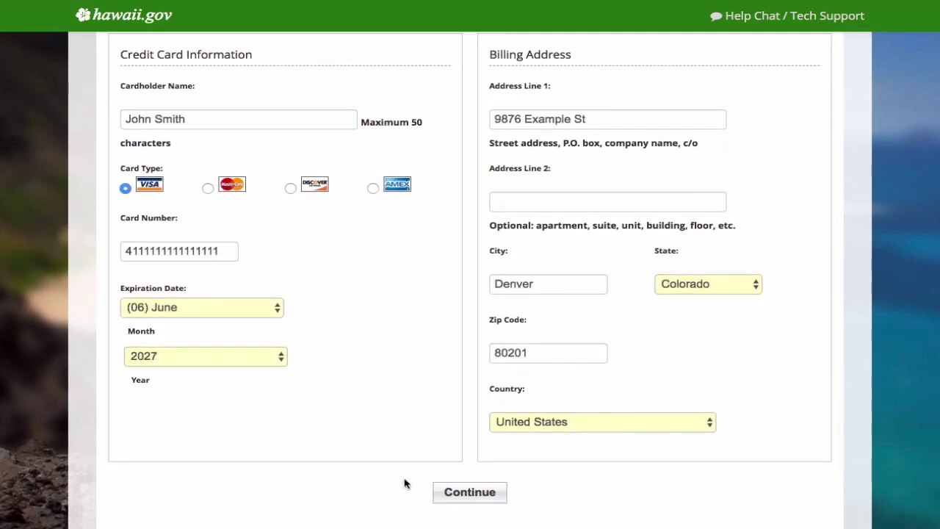
pyautogui.click(478, 493)
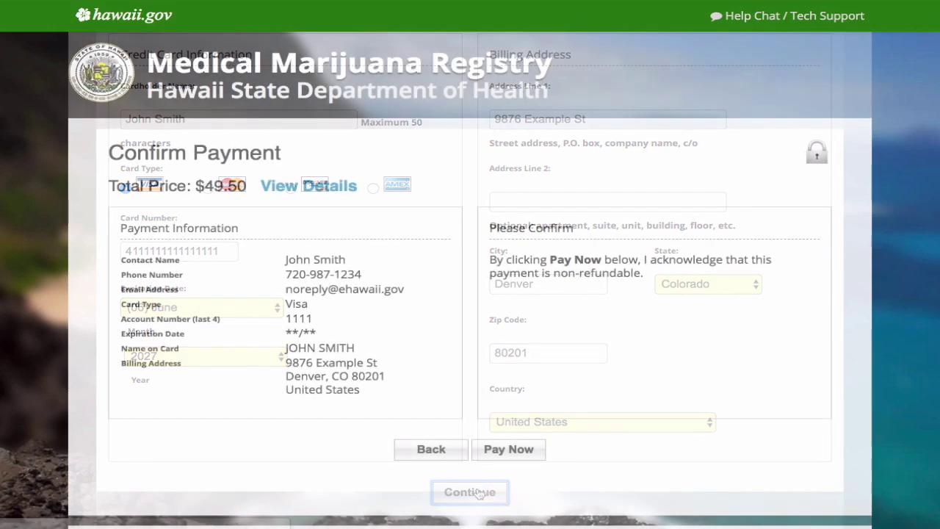
pyautogui.click(531, 452)
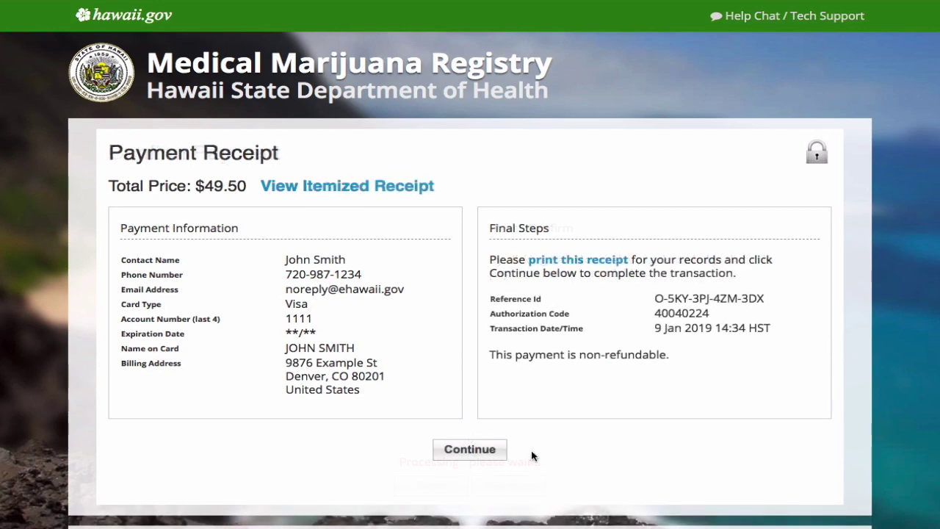
# Finish the transaction from the receipt and check Application Status showing the registration as Valid
pyautogui.click(476, 448)
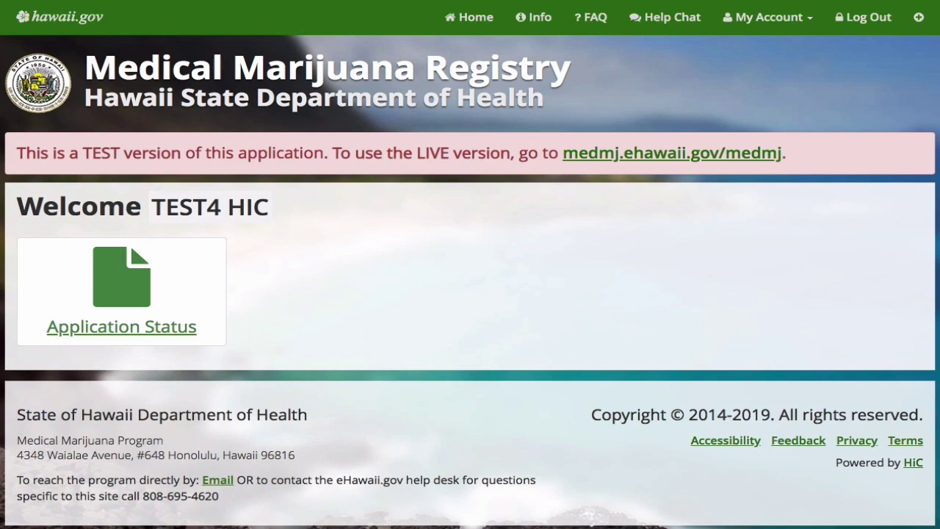
pyautogui.click(34, 341)
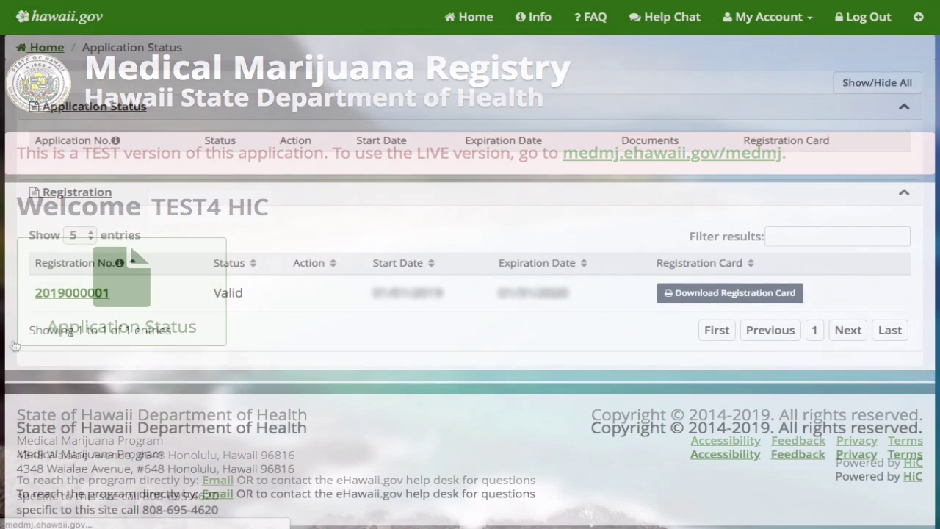